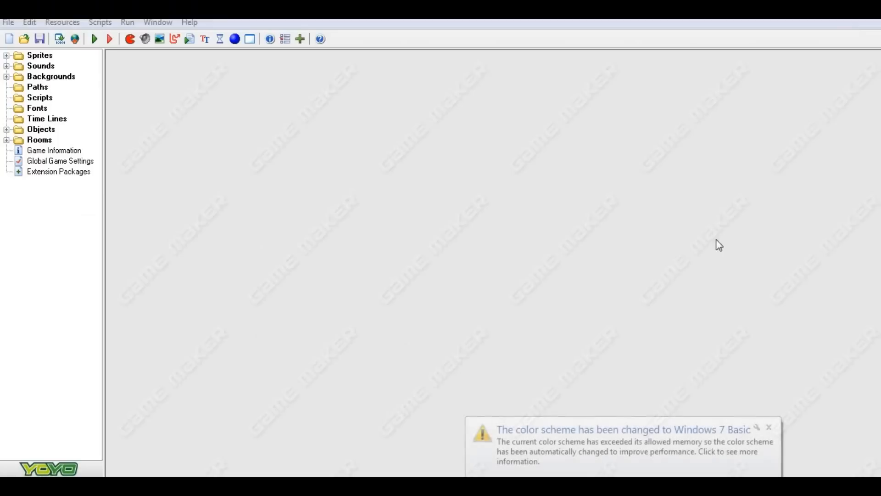
Dismiss the color scheme notification and examine the frame of the spr_shawn sprite in the image editor, closing it without edits.
left_click(770, 430)
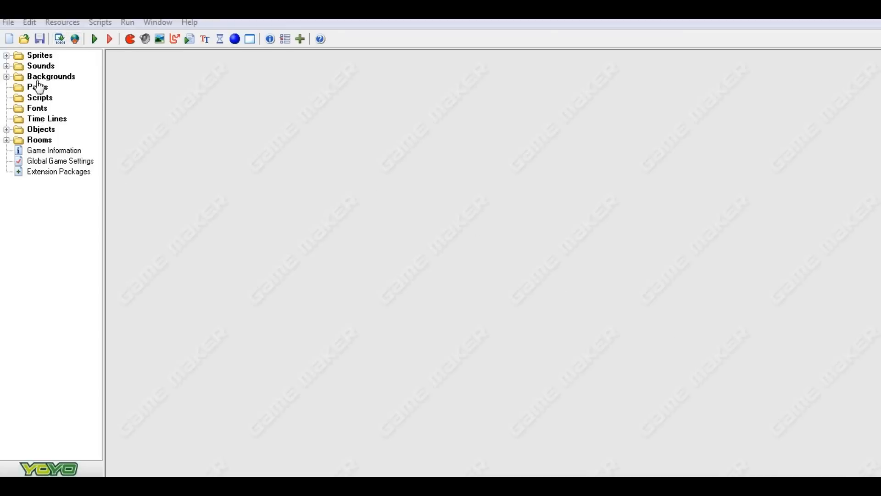
left_click(8, 56)
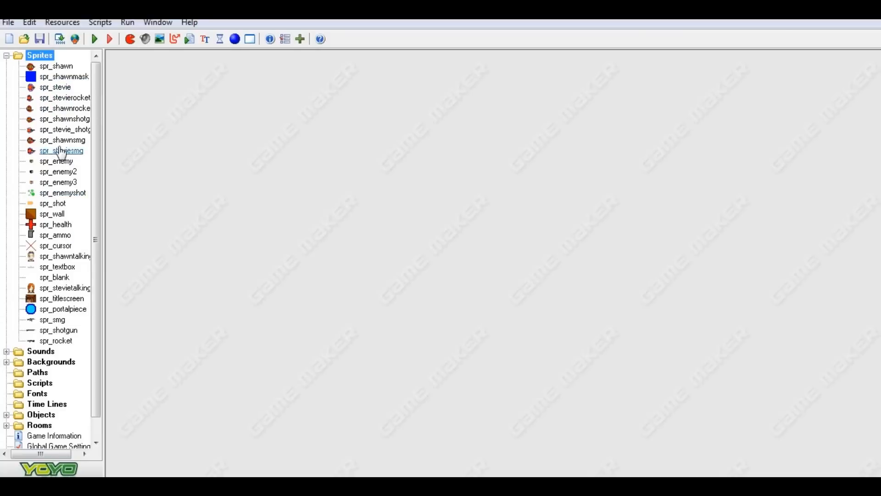
double_click(62, 68)
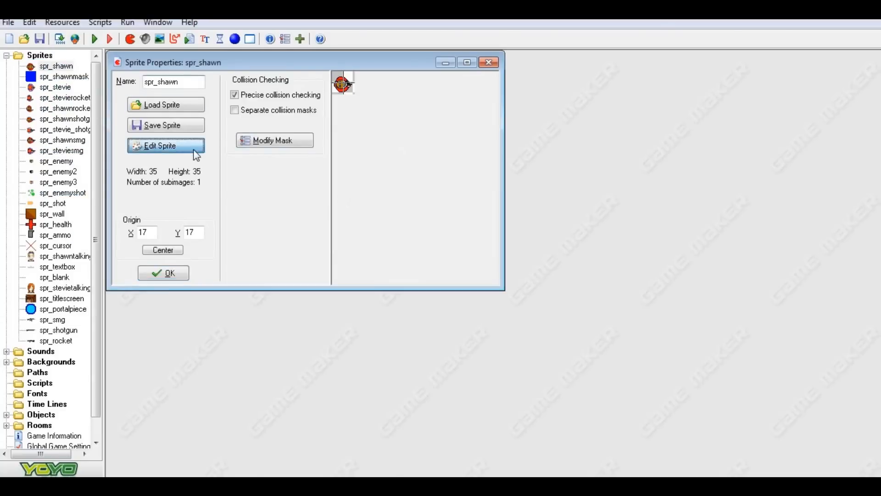
left_click(189, 147)
left_click(479, 69)
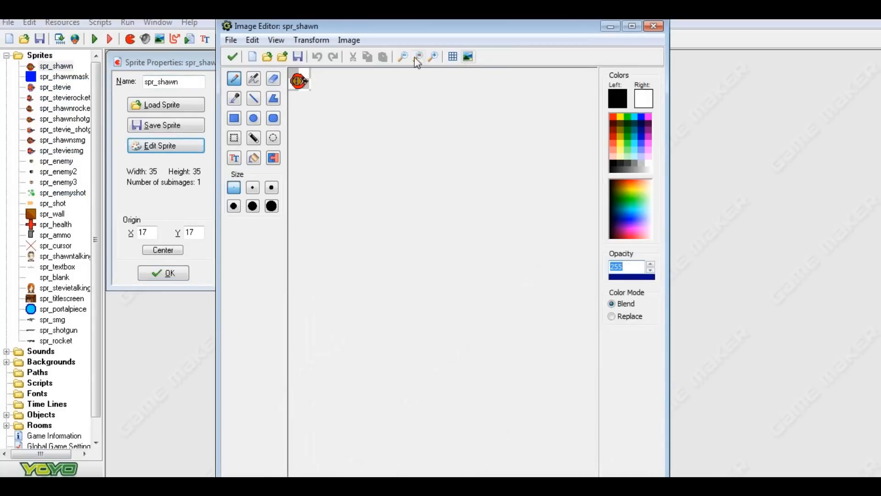
left_click(432, 62)
left_click(432, 61)
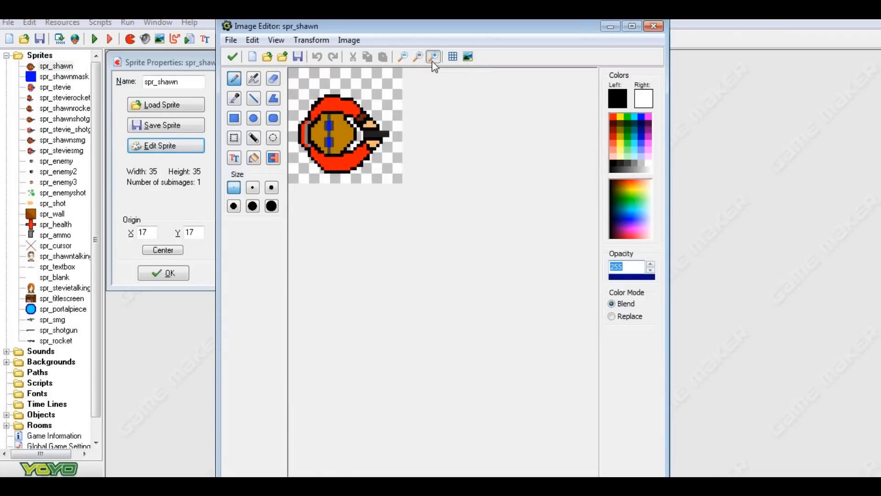
left_click(433, 61)
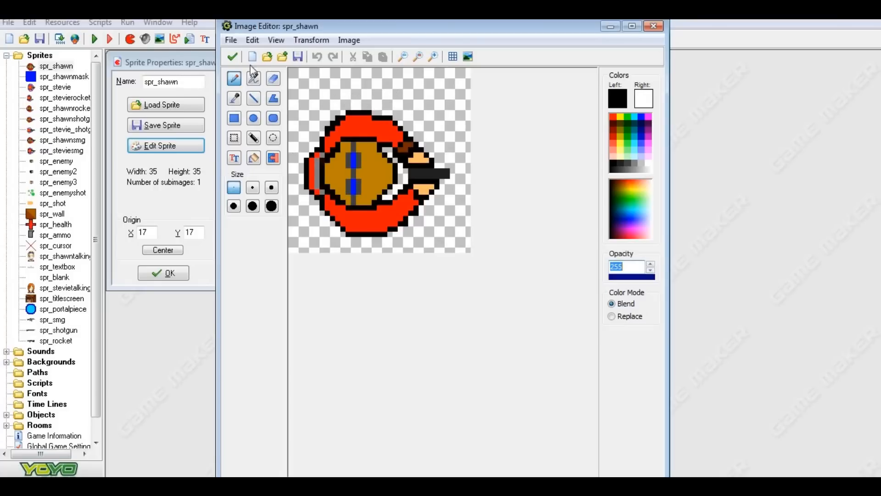
left_click(233, 55)
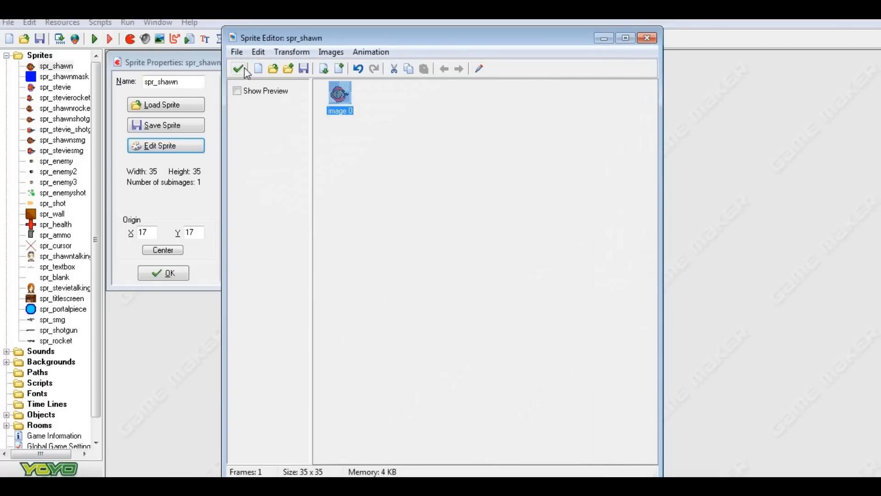
left_click(242, 68)
left_click(183, 273)
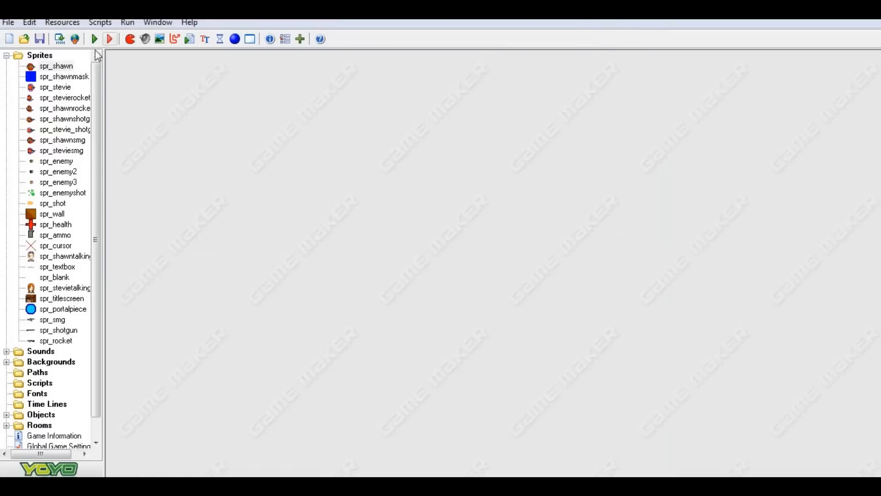
Examine the pixel art of the spr_stevie sprite in the image editor and close its properties without edits.
left_click(62, 88)
double_click(62, 88)
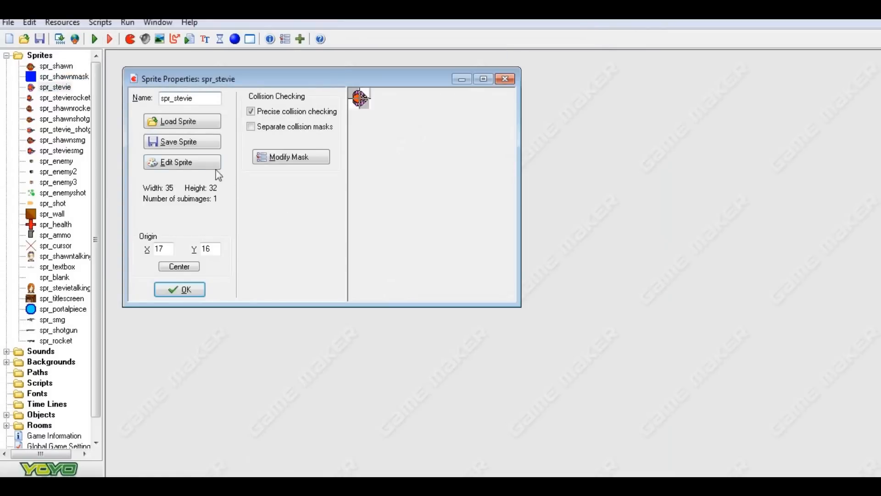
left_click(182, 162)
left_click(479, 69)
left_click(433, 56)
left_click(433, 56)
left_click(433, 57)
left_click(433, 57)
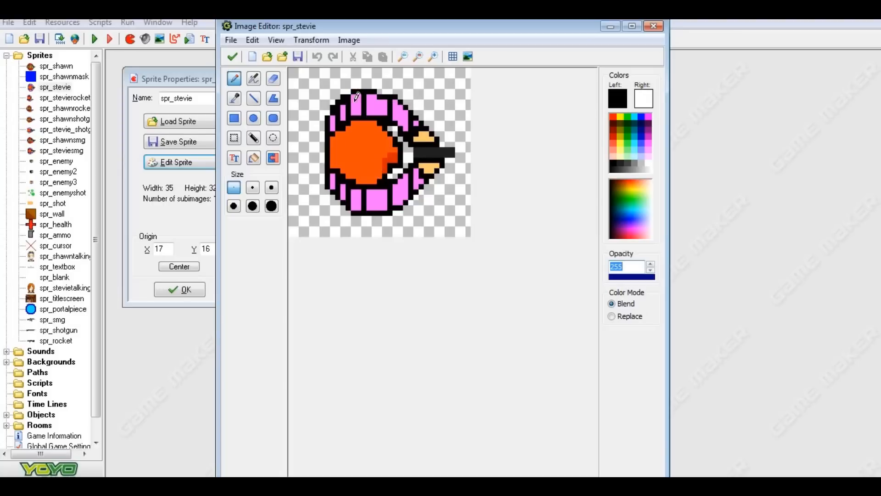
left_click(235, 60)
left_click(236, 70)
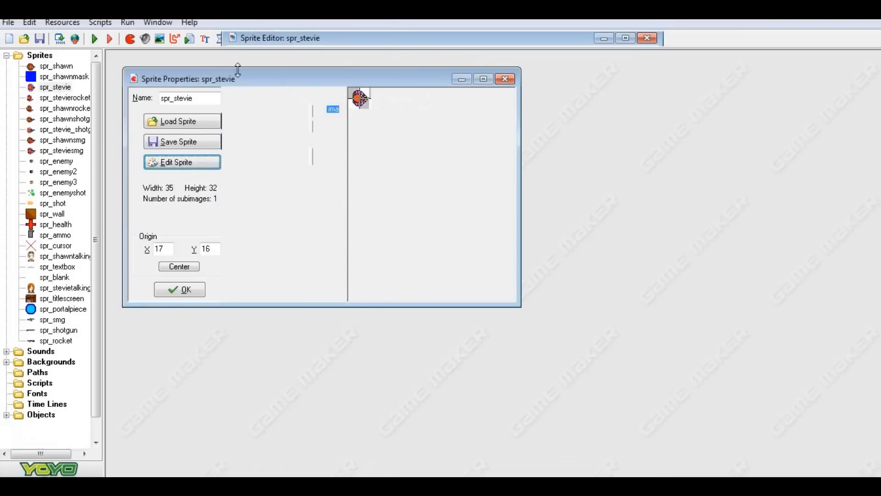
left_click(198, 290)
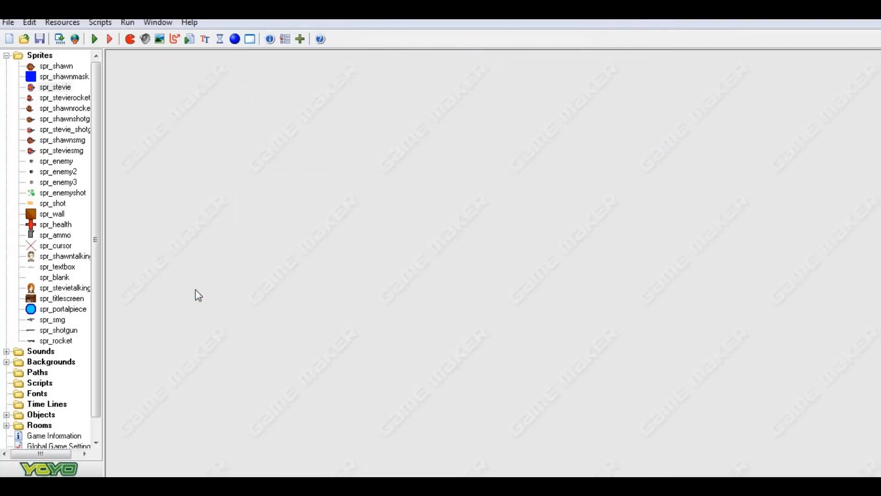
Examine the spr_stevierockets sprite's image up close in the image editor and close it without edits.
double_click(60, 97)
left_click(191, 179)
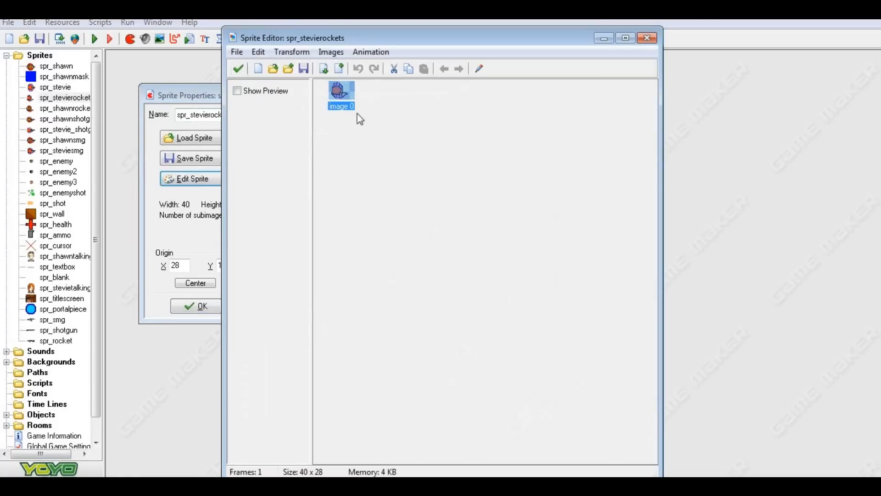
left_click(479, 68)
left_click(434, 57)
left_click(434, 57)
left_click(434, 58)
left_click(434, 57)
left_click(434, 57)
left_click(434, 57)
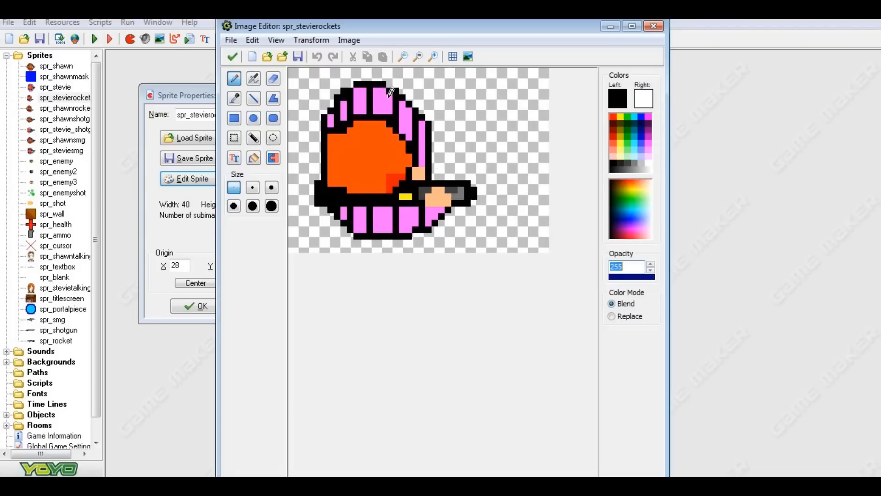
left_click(233, 56)
left_click(239, 70)
left_click(196, 306)
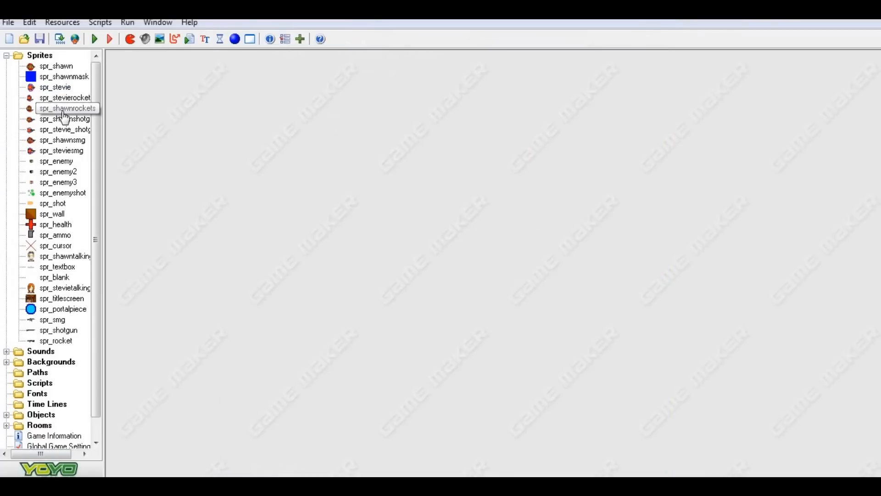
Examine the spr_shawnrockets sprite's image up close in the image editor and close it without edits.
double_click(64, 112)
left_click(197, 195)
left_click(464, 73)
left_click(433, 56)
left_click(433, 56)
left_click(433, 57)
left_click(433, 57)
left_click(432, 57)
left_click(433, 57)
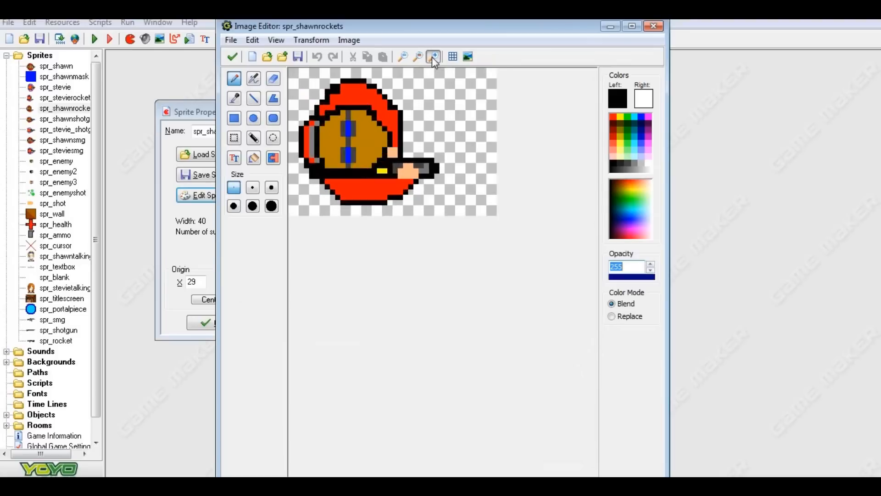
left_click(433, 56)
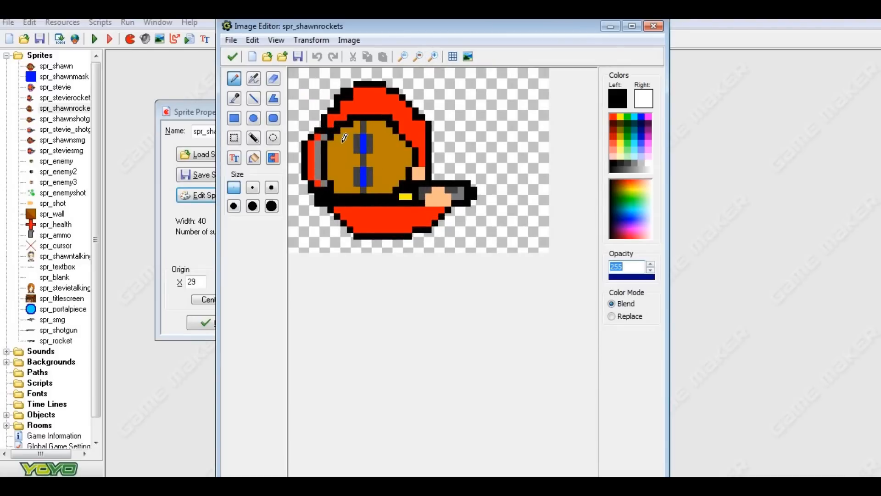
left_click(232, 56)
left_click(233, 67)
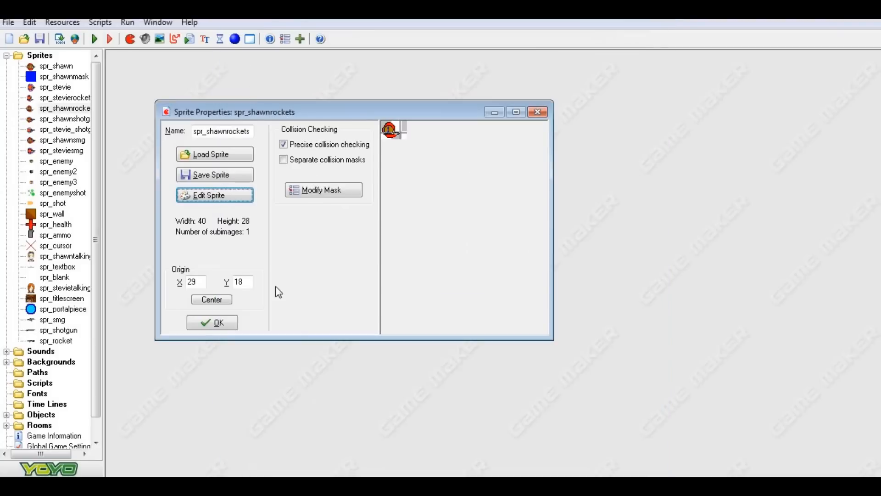
left_click(210, 323)
Examine the spr_shawnshotgun sprite's image up close in the image editor and close it without edits.
double_click(65, 119)
left_click(231, 211)
left_click(476, 68)
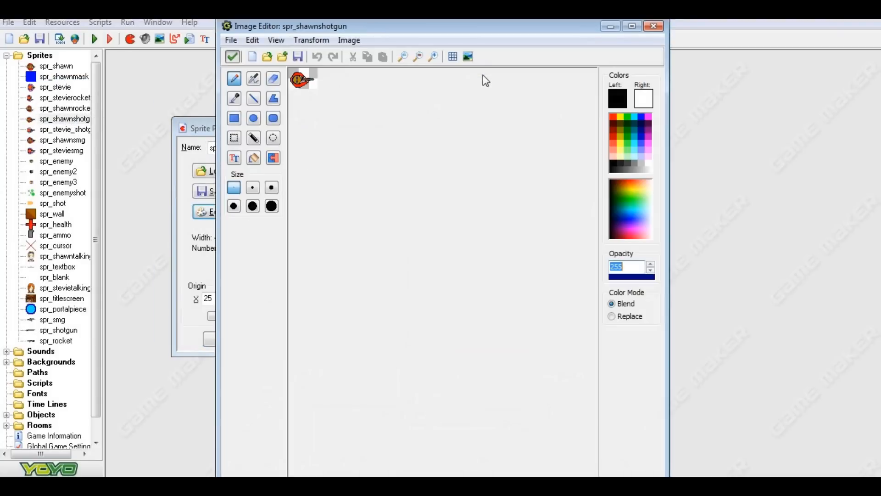
left_click(432, 56)
left_click(433, 56)
left_click(432, 55)
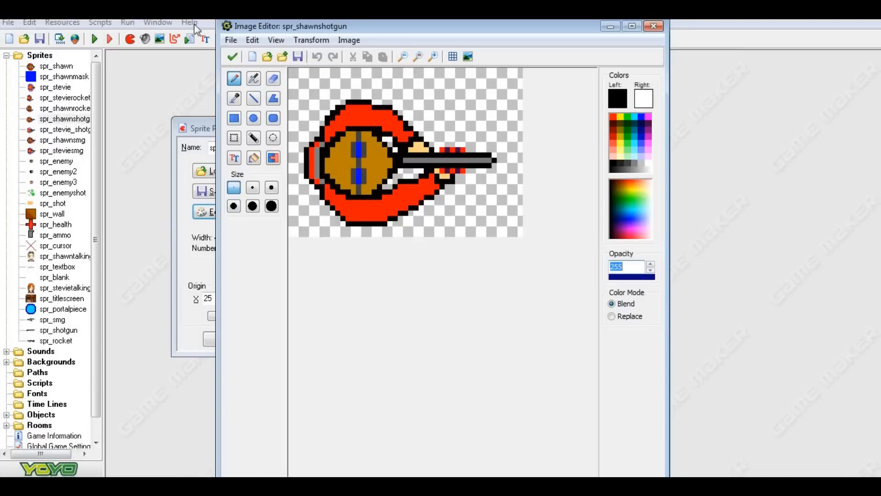
left_click(233, 59)
left_click(238, 67)
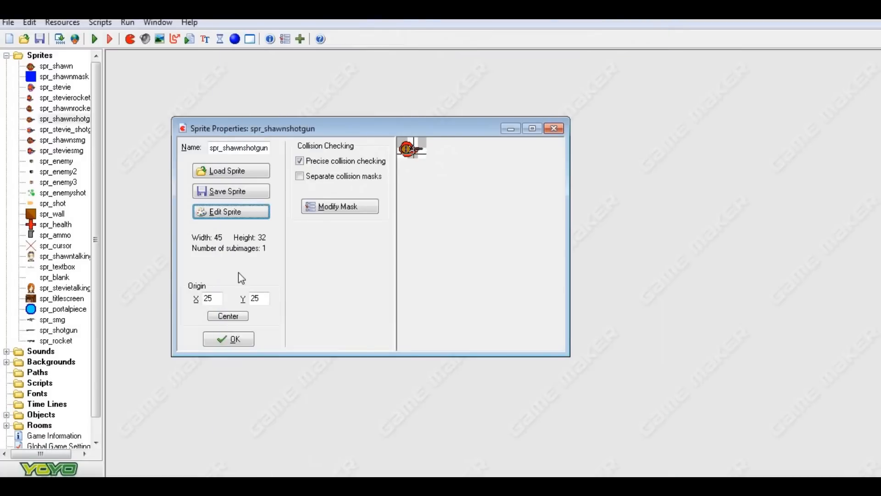
left_click(228, 339)
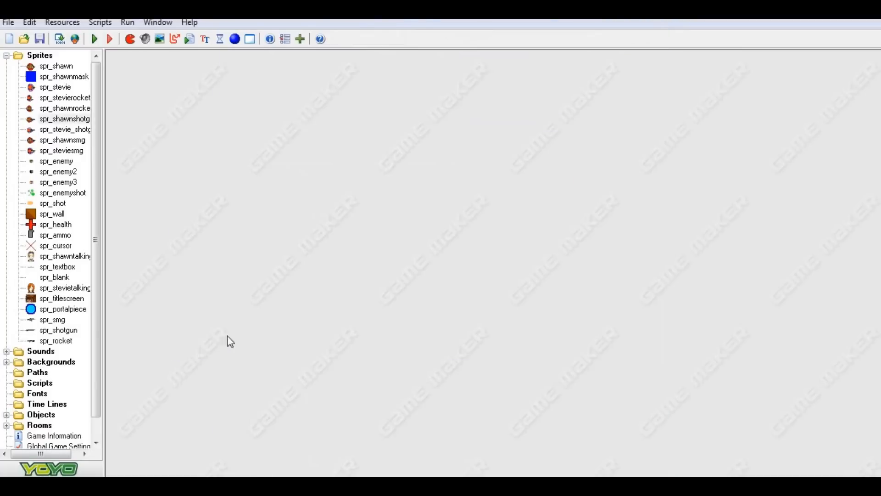
Examine the spr_stevie_shotgun sprite's image up close in the image editor and close it without edits.
double_click(66, 129)
left_click(246, 229)
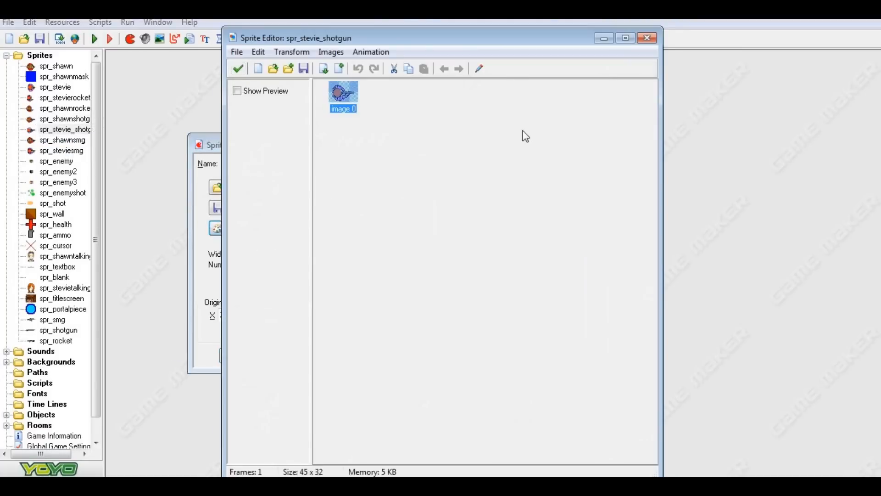
left_click(481, 69)
left_click(433, 57)
left_click(434, 56)
left_click(434, 56)
left_click(434, 56)
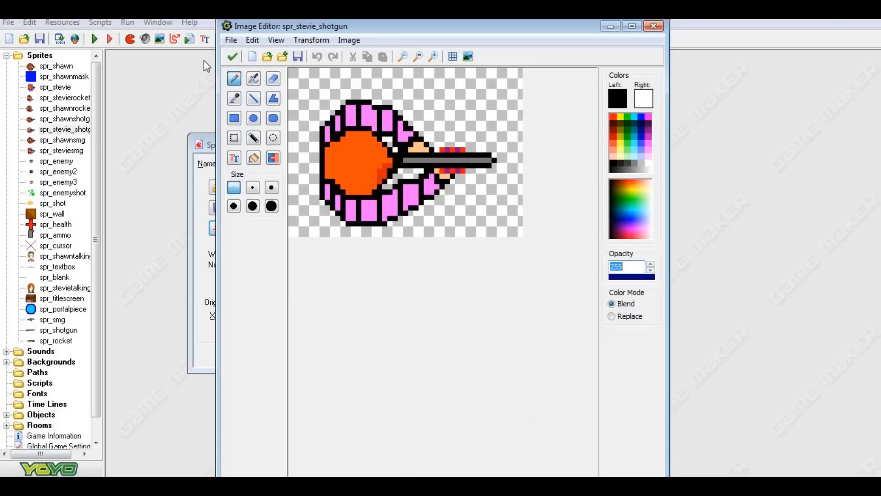
left_click(233, 57)
left_click(240, 68)
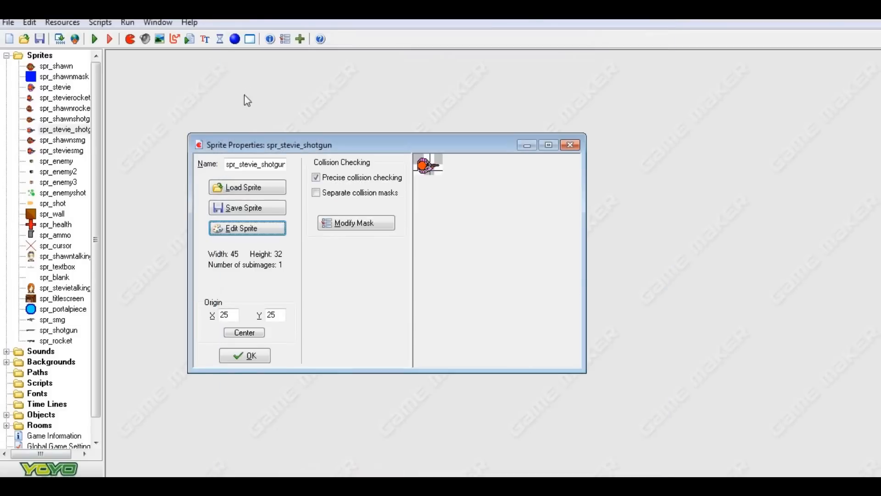
left_click(244, 356)
Examine the spr_shawnsmg sprite's image up close in the image editor and close it without edits.
double_click(68, 142)
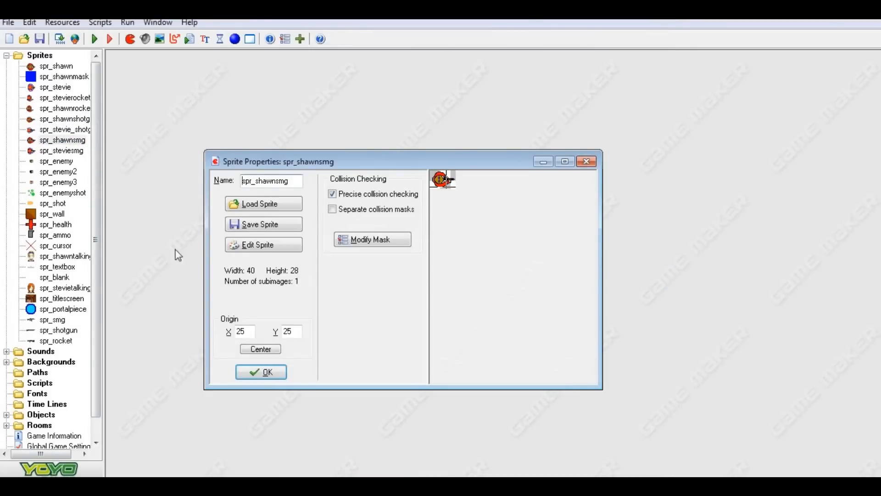
left_click(263, 247)
left_click(480, 68)
left_click(434, 57)
left_click(435, 57)
left_click(436, 55)
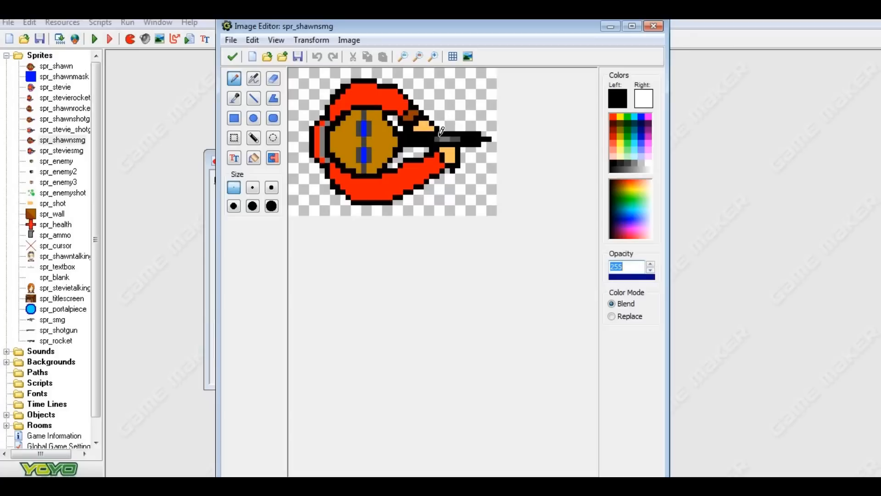
left_click(233, 57)
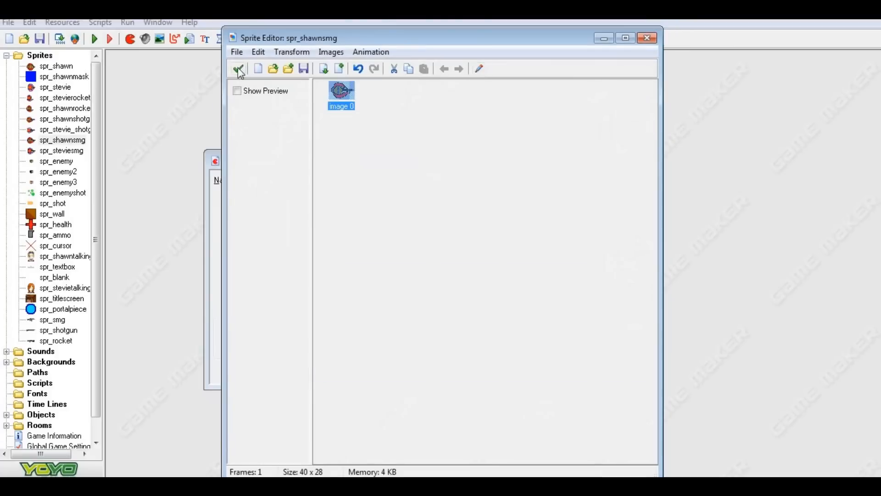
left_click(239, 69)
left_click(280, 373)
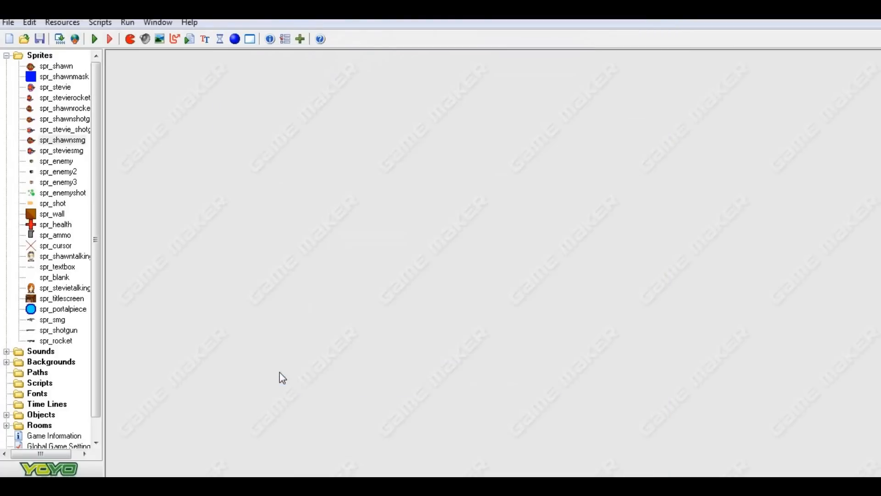
Examine the spr_steviesmg sprite's image up close in the image editor and close it without edits.
double_click(62, 152)
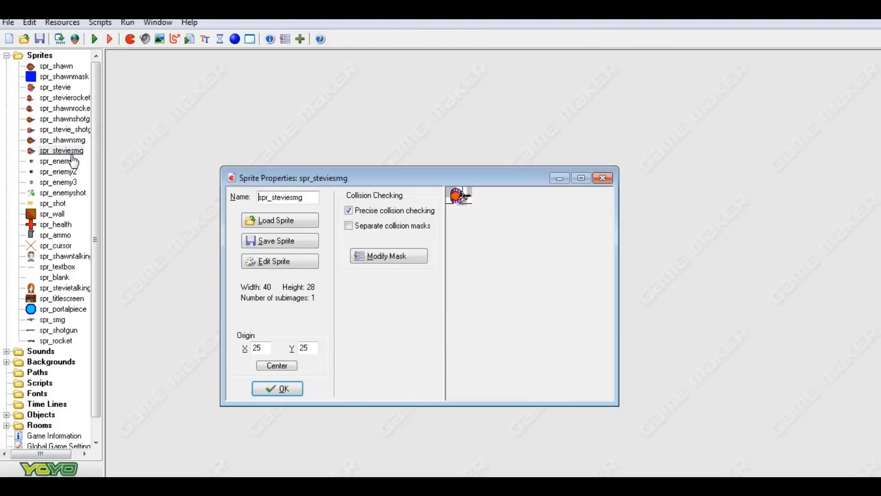
left_click(275, 267)
left_click(480, 69)
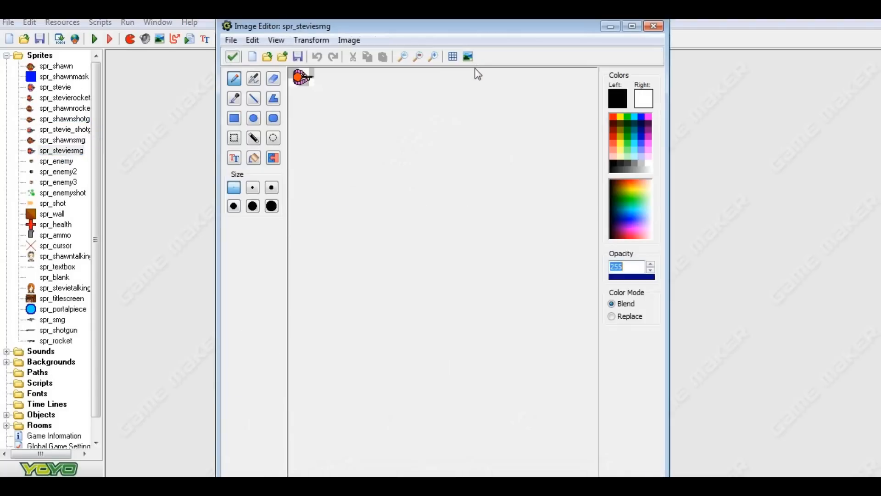
left_click(432, 55)
left_click(432, 55)
left_click(432, 55)
left_click(433, 56)
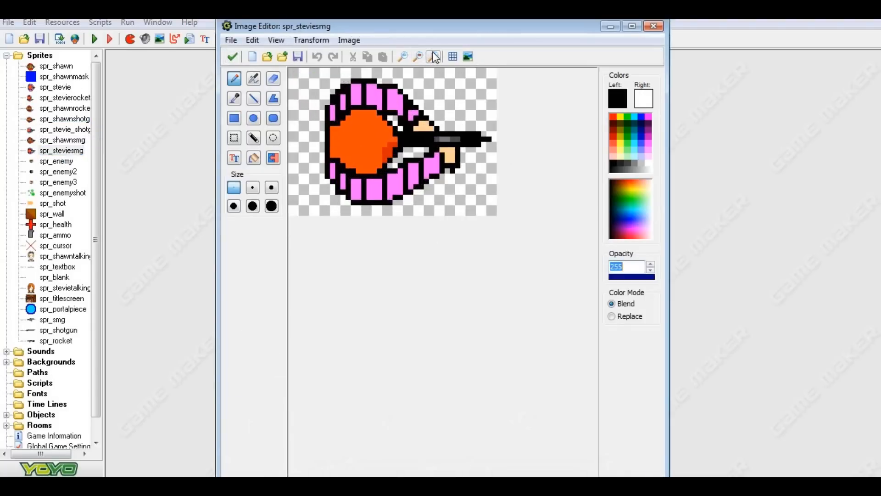
left_click(432, 55)
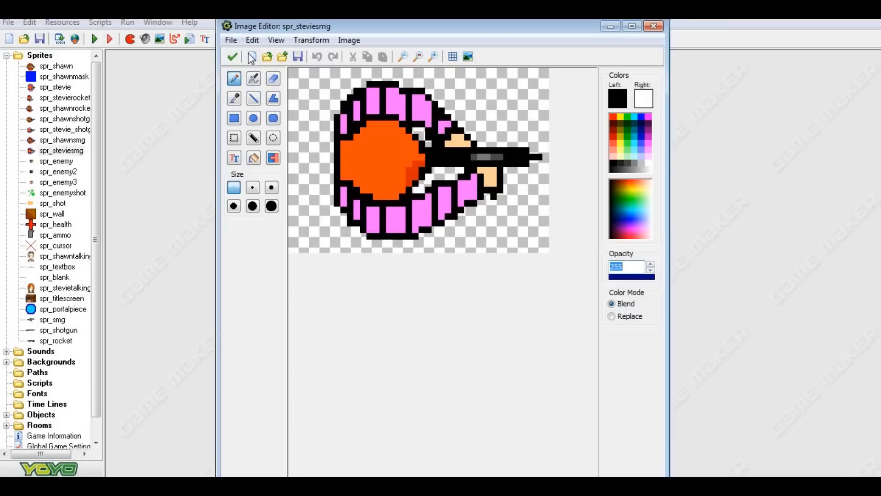
left_click(232, 57)
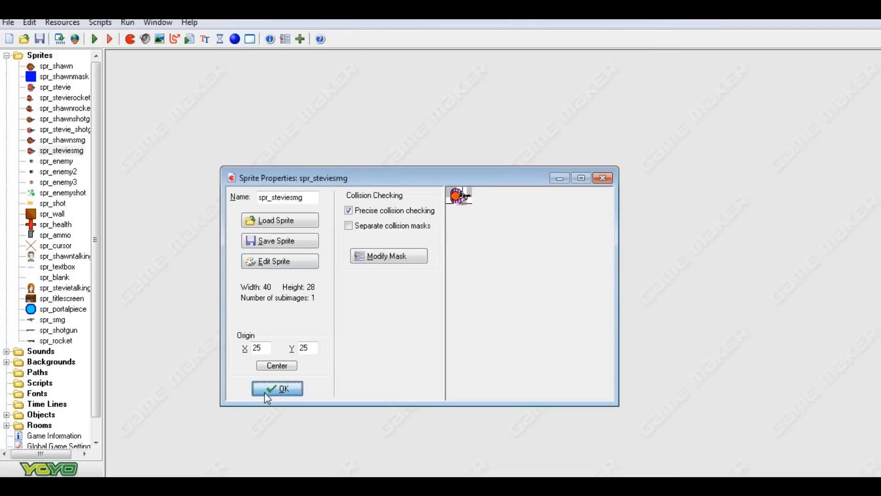
left_click(266, 391)
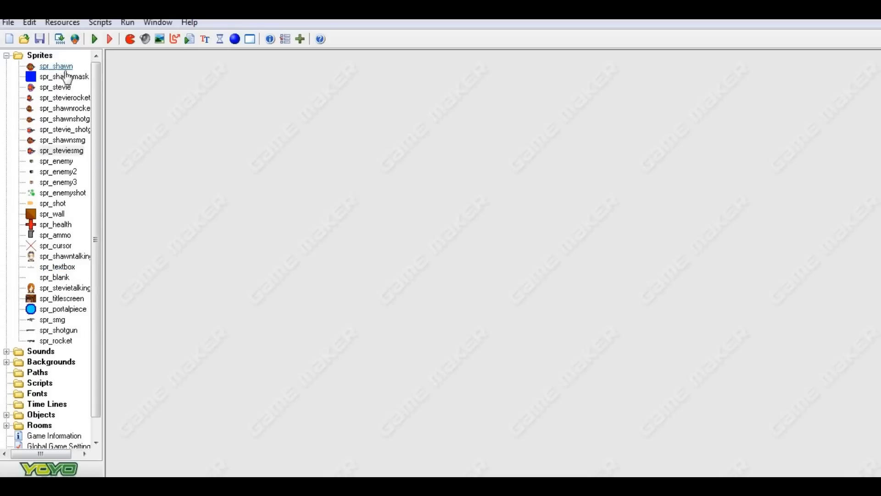
Examine the spr_enemy sprite's image up close in the image editor and close it without edits.
double_click(70, 164)
left_click(283, 276)
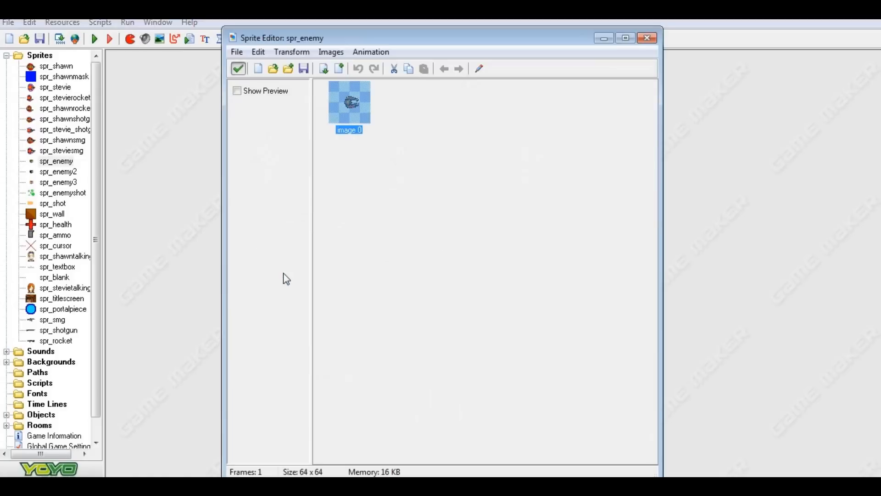
left_click(479, 69)
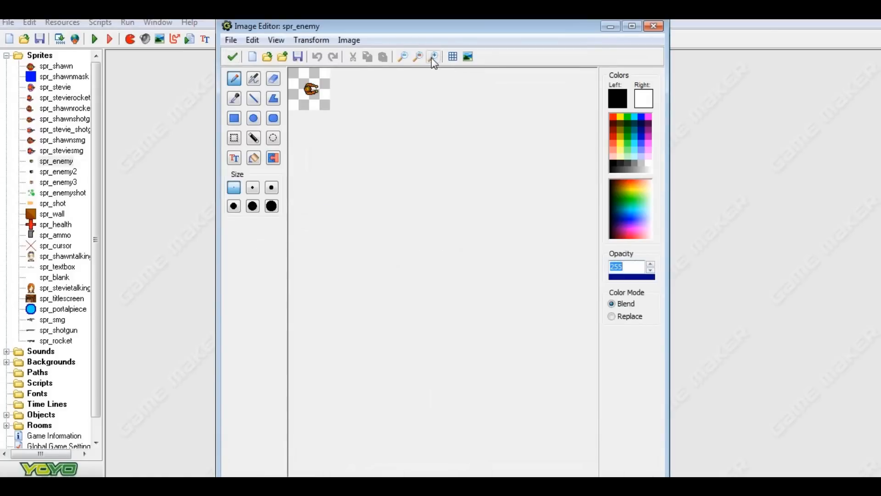
left_click(433, 56)
left_click(433, 57)
left_click(432, 56)
left_click(433, 57)
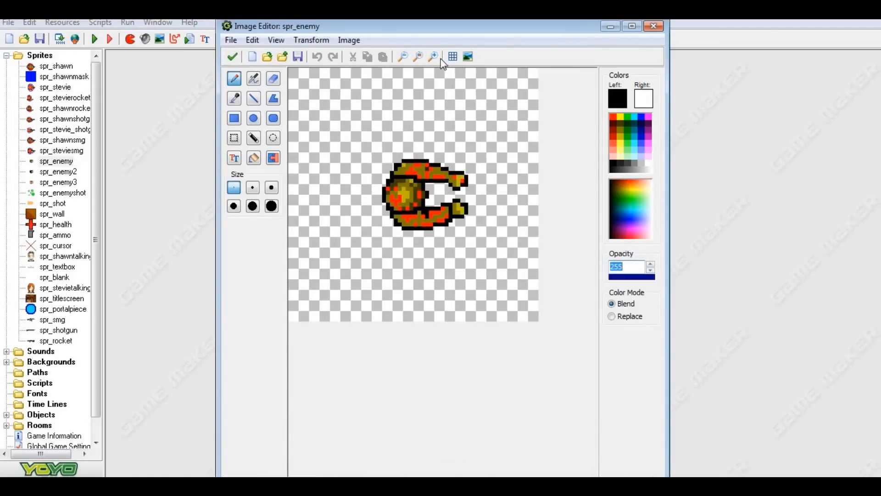
left_click(434, 56)
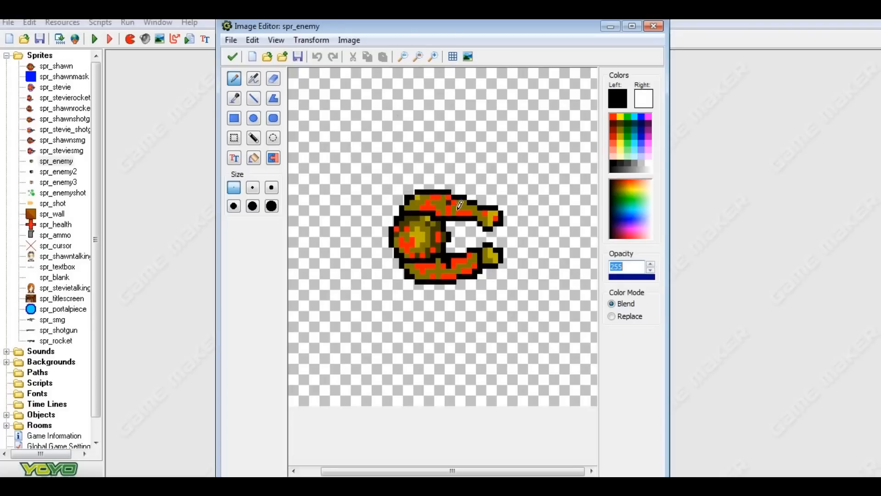
left_click(232, 57)
left_click(238, 67)
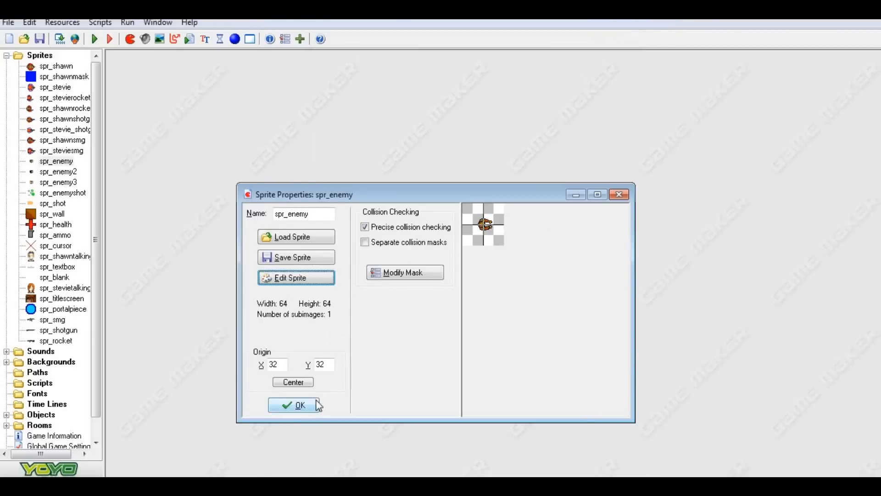
left_click(294, 404)
Examine the spr_enemy2 sprite's image up close in the image editor and close it without edits.
double_click(74, 172)
left_click(172, 143)
left_click(479, 72)
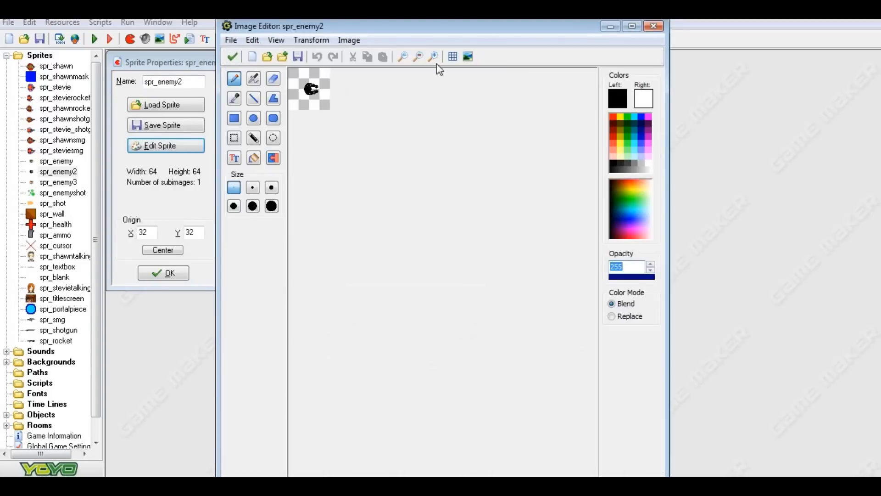
left_click(433, 57)
left_click(433, 56)
left_click(434, 57)
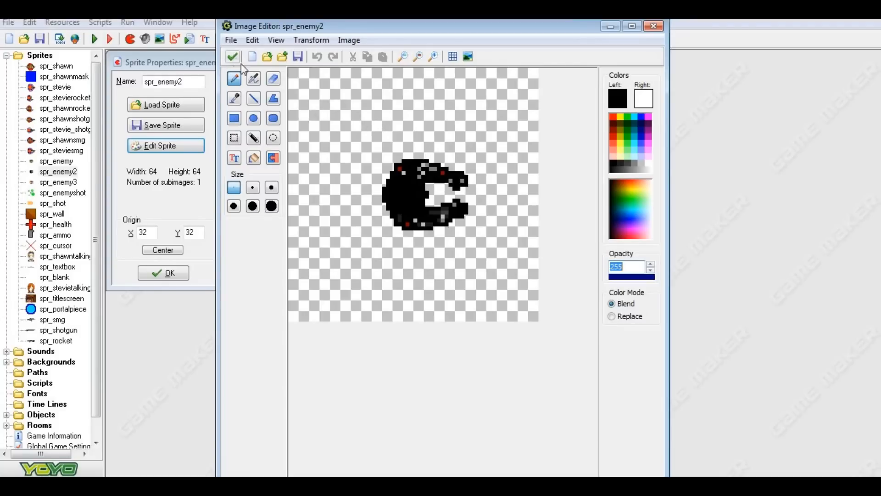
left_click(232, 57)
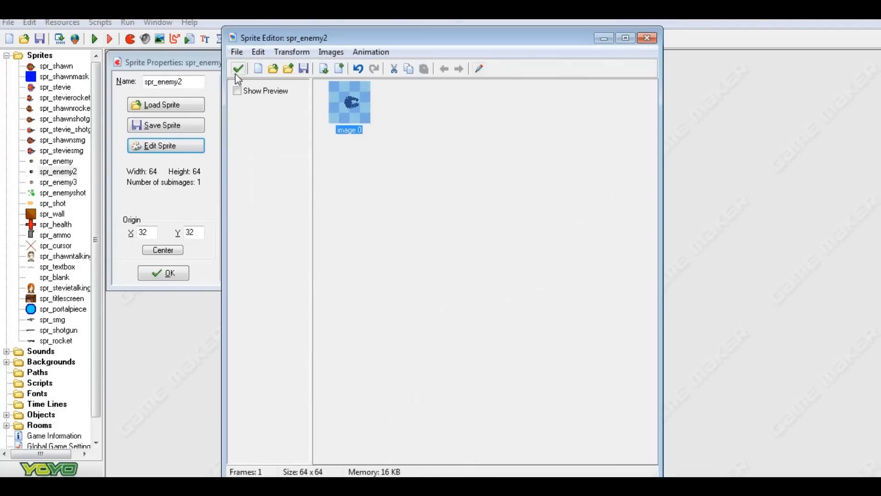
left_click(237, 67)
left_click(182, 271)
Open the spr_enemy3 sprite's image for pixel editing and enlarge it.
left_click(71, 183)
double_click(70, 184)
left_click(179, 162)
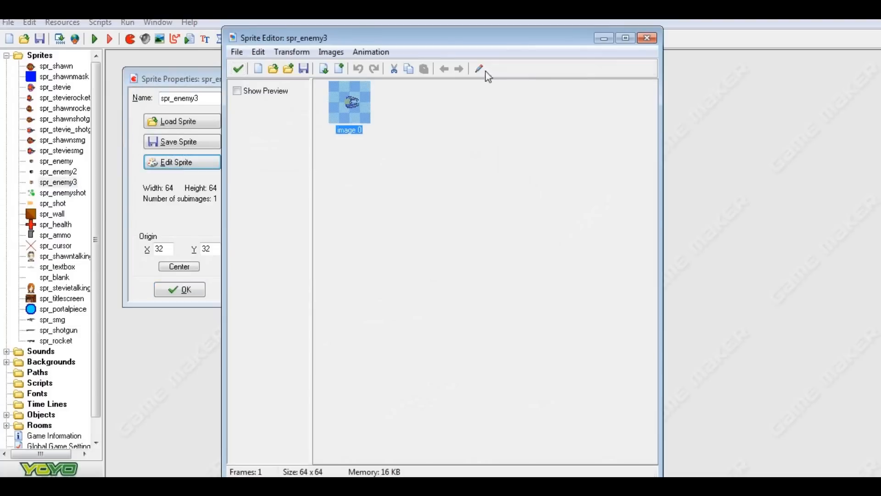
left_click(477, 69)
left_click(433, 56)
left_click(432, 56)
left_click(433, 57)
left_click(433, 56)
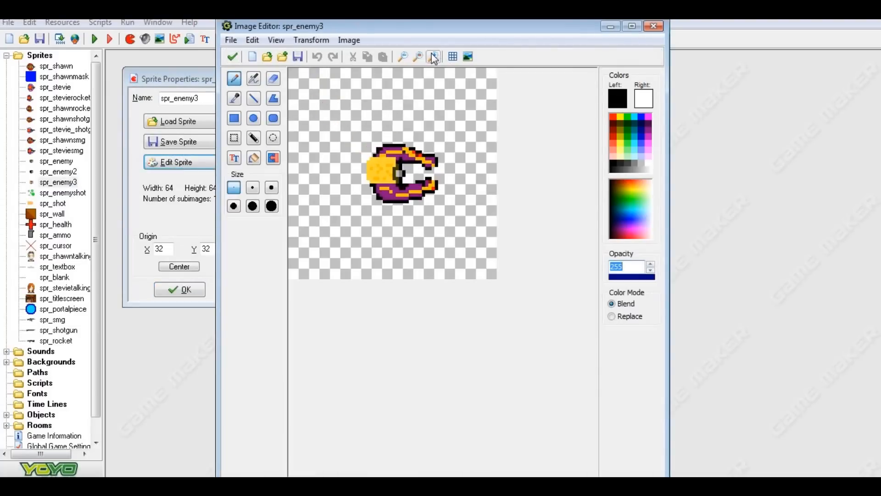
left_click(433, 57)
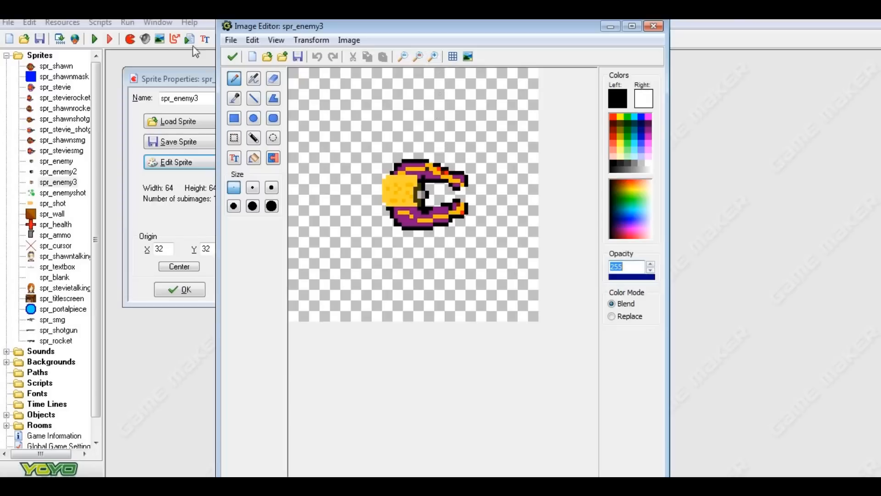
Choose a pale yellow and recolour the orange streaks on both of the enemy's arms with the pencil.
left_click(236, 98)
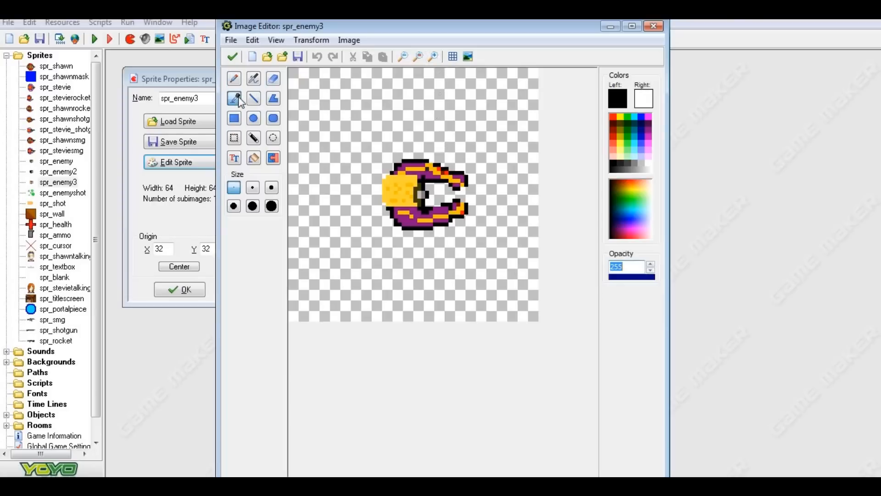
left_click(415, 175)
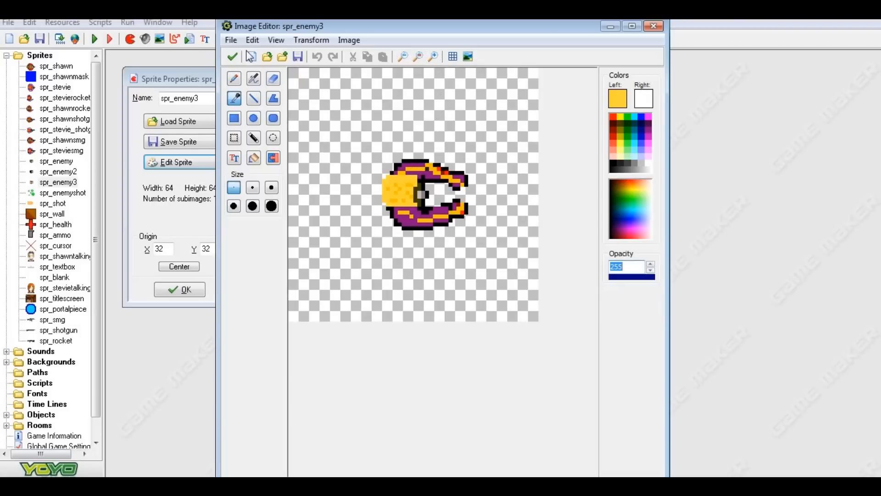
left_click(235, 79)
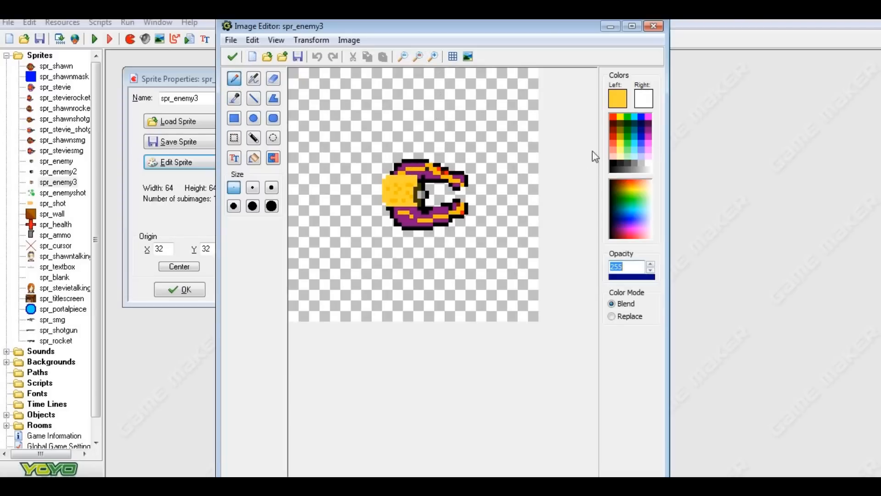
left_click_drag(643, 192, 647, 189)
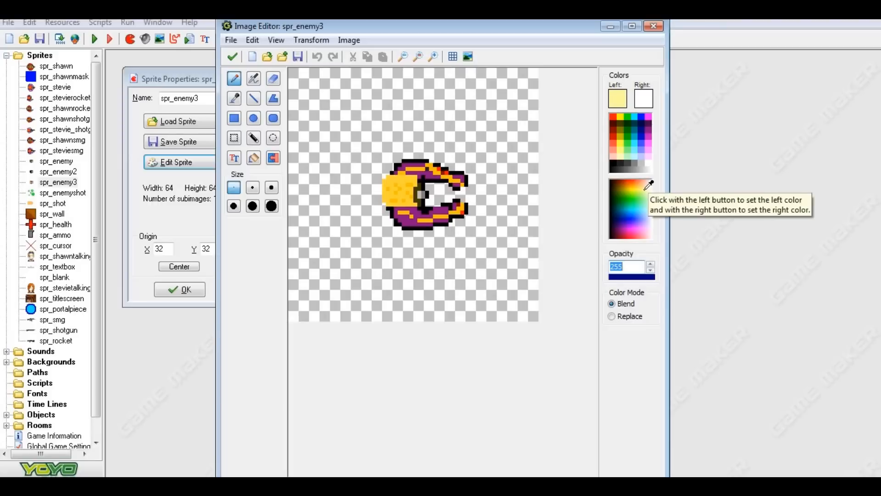
left_click(406, 166)
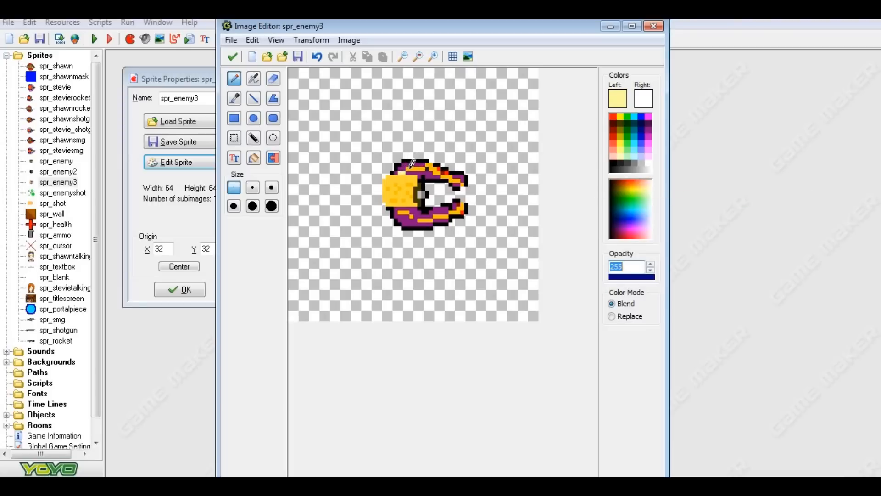
left_click_drag(412, 161, 458, 180)
mouse_move(402, 212)
left_mouse_down()
mouse_move(457, 207)
mouse_move(455, 178)
left_mouse_up()
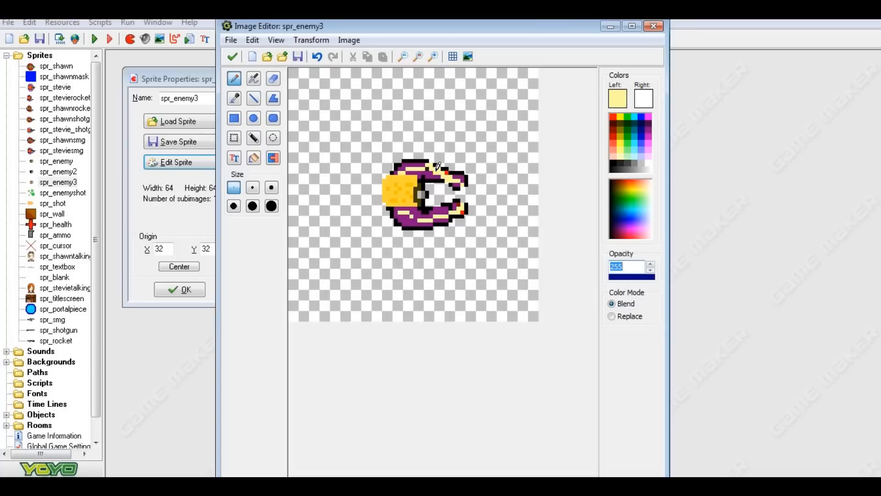
Repair the upper arm's outline in black sampled from the image, and set the drawing colour to green.
left_click(234, 98)
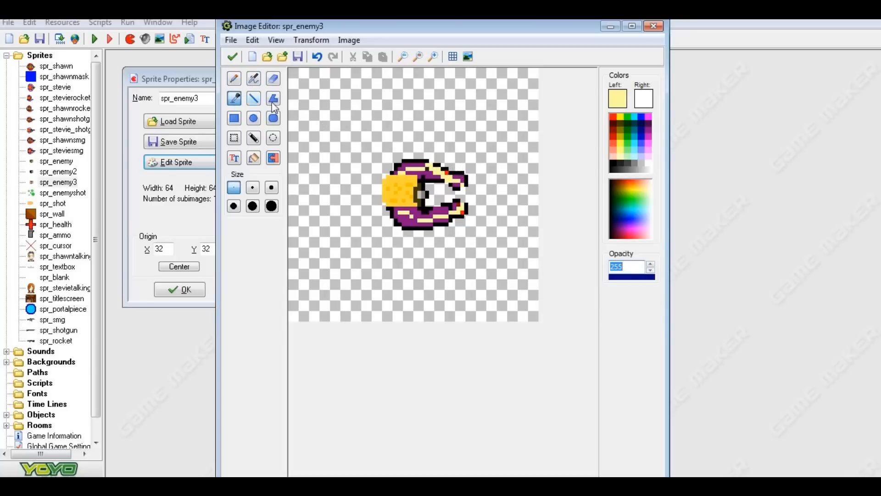
left_click(420, 158)
left_click(234, 79)
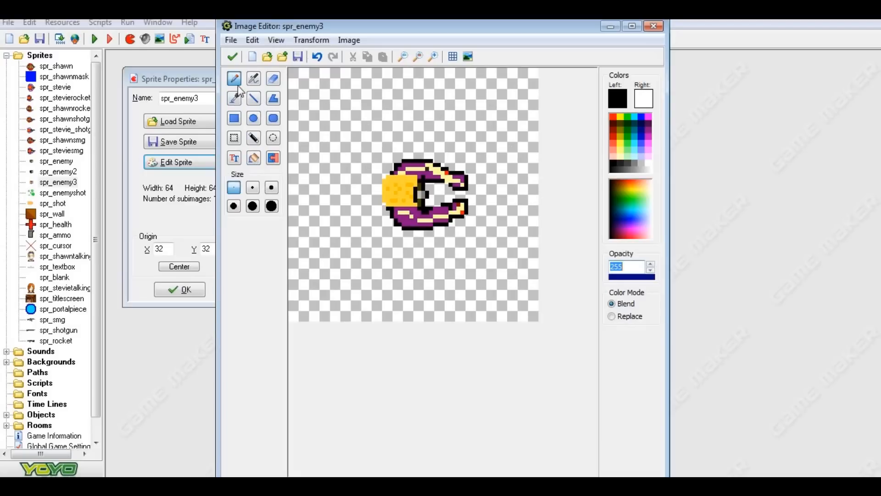
left_click(628, 116)
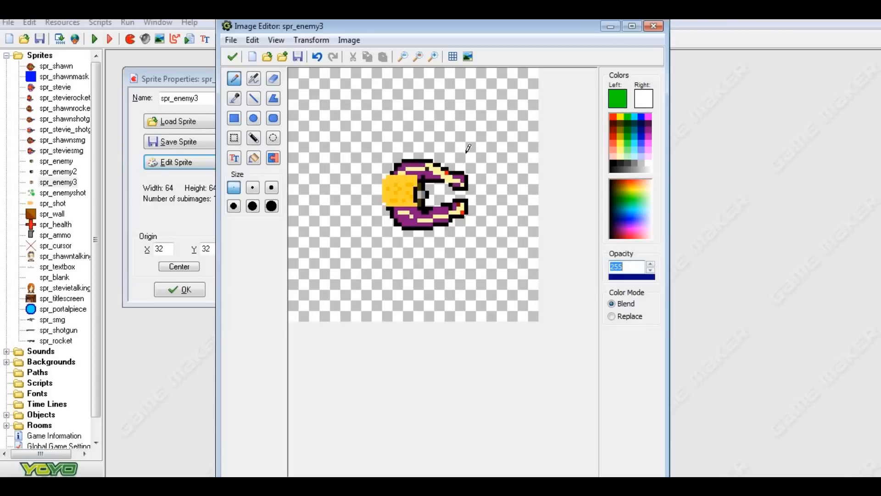
Scribble green loops over the enemy and undo the strokes made on the image.
mouse_move(403, 168)
left_mouse_down()
mouse_move(431, 168)
mouse_move(452, 181)
mouse_move(457, 199)
mouse_move(422, 214)
mouse_move(392, 173)
mouse_move(403, 214)
left_mouse_up()
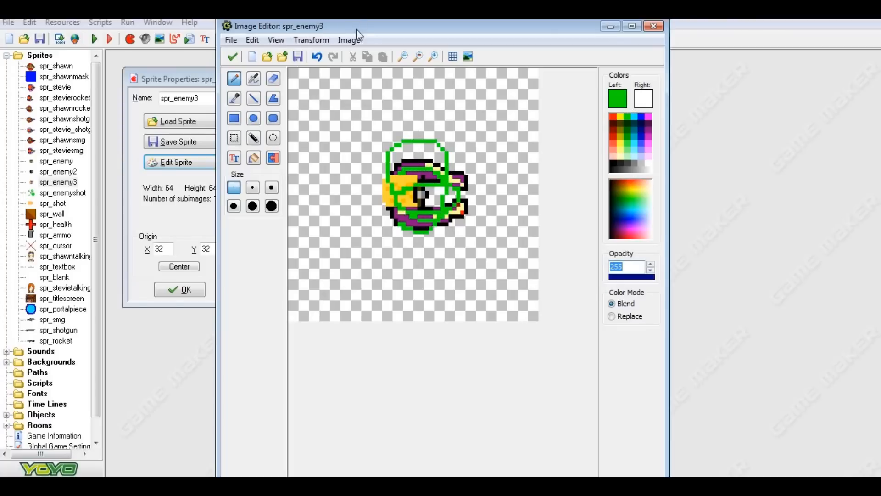
left_click(313, 62)
left_click(313, 61)
left_click(313, 62)
left_click(313, 61)
left_click(312, 60)
left_click(312, 61)
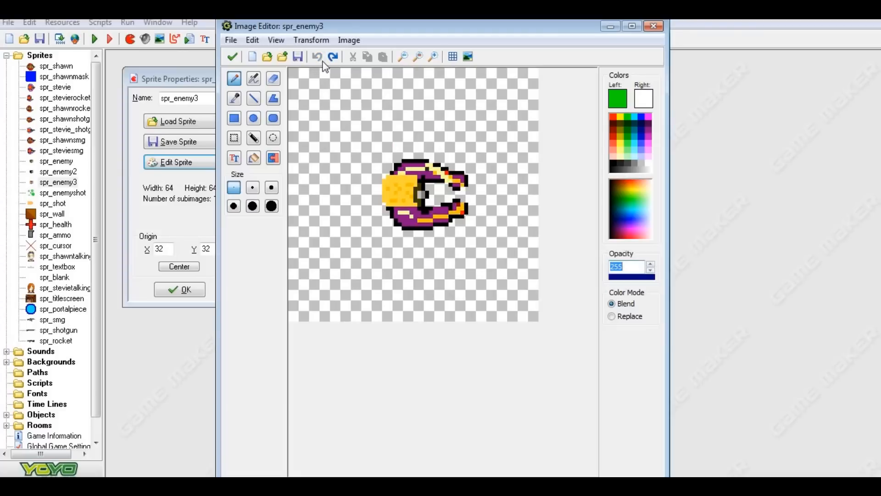
Redo all the undone strokes and undo only the green scribble.
left_click(333, 59)
left_click(332, 59)
left_click(332, 59)
left_click(332, 59)
left_click(333, 59)
left_click(333, 59)
left_click(332, 59)
left_click(333, 58)
left_click(333, 59)
left_click(333, 59)
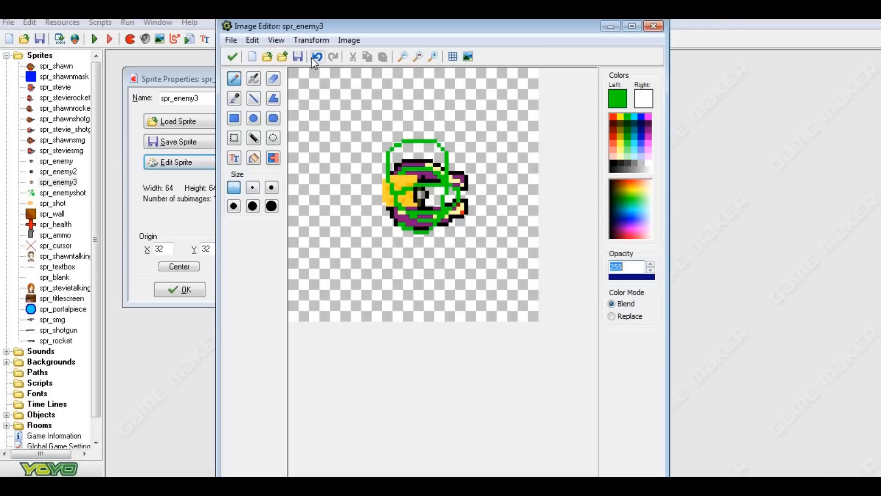
left_click(312, 57)
left_click(312, 57)
left_click(313, 57)
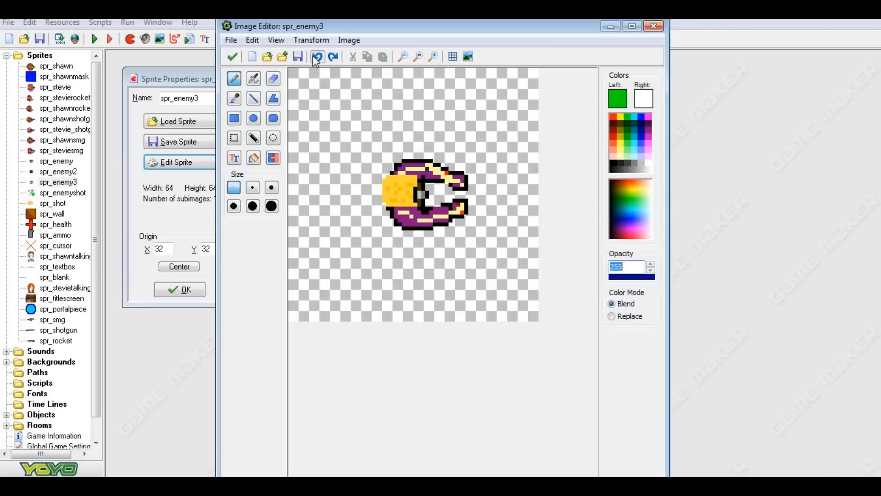
Paint both of the enemy's hands green with the pencil.
left_click(463, 204)
left_click_drag(460, 207, 456, 209)
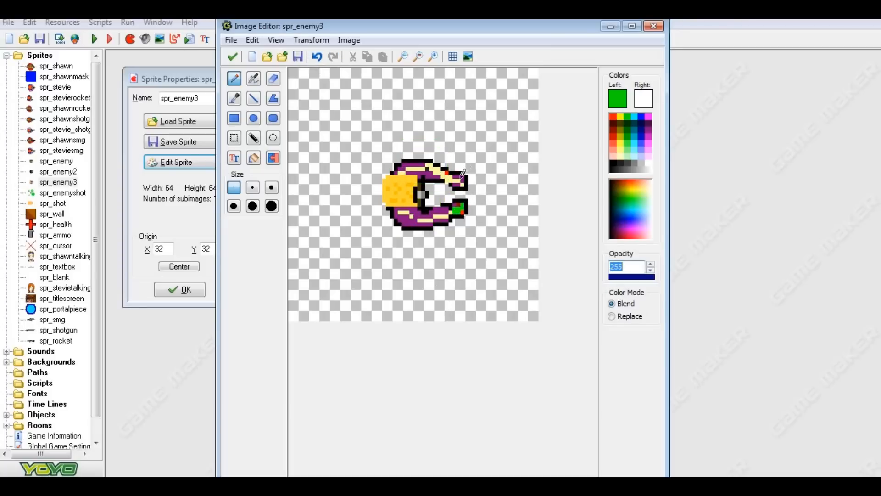
left_click_drag(463, 180, 460, 179)
left_click_drag(464, 179, 460, 181)
Add single red pixels to the enemy's green hands.
left_click(612, 116)
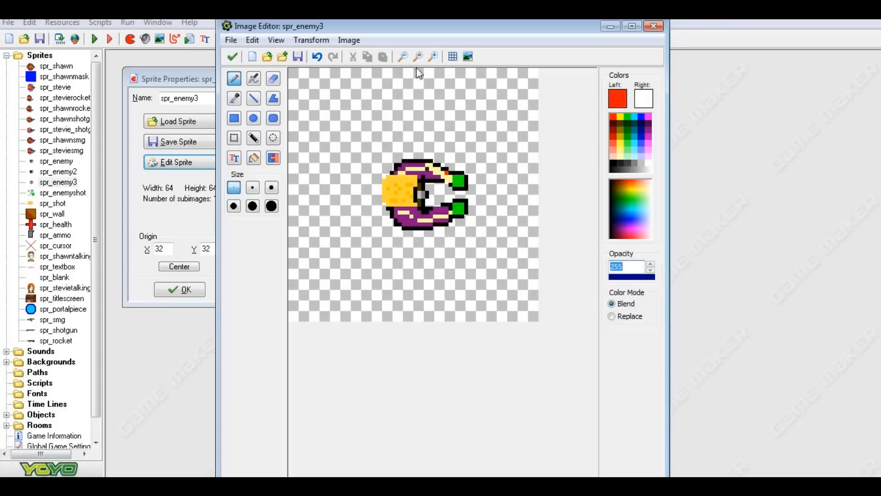
left_click(433, 57)
left_click(433, 56)
left_click(503, 230)
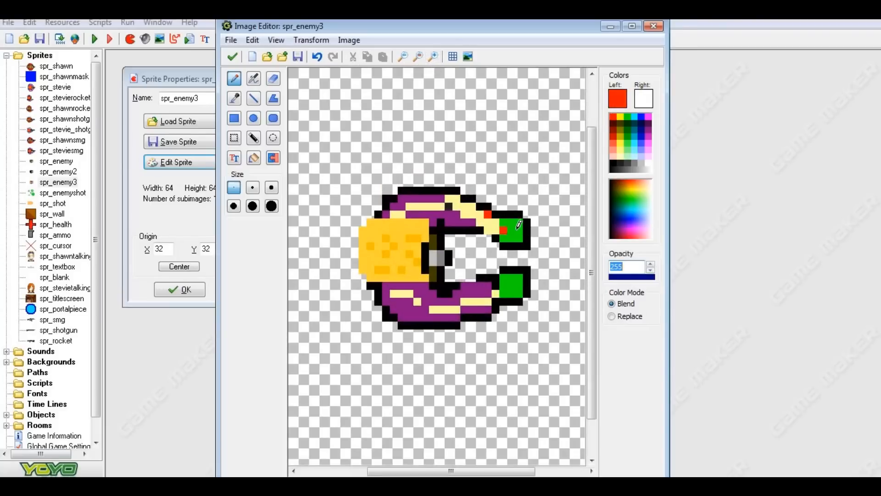
left_click(518, 286)
left_click(503, 281)
Check the edited spr_enemy3 image at smaller sizes, and apply the changes to the sprite.
left_click(403, 57)
left_click(402, 56)
left_click(402, 56)
left_click(403, 57)
left_click(403, 56)
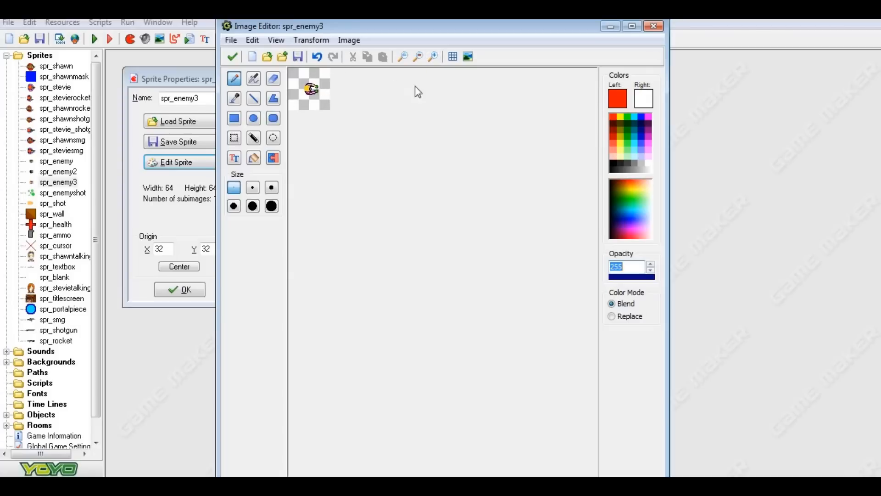
left_click(433, 56)
left_click(433, 56)
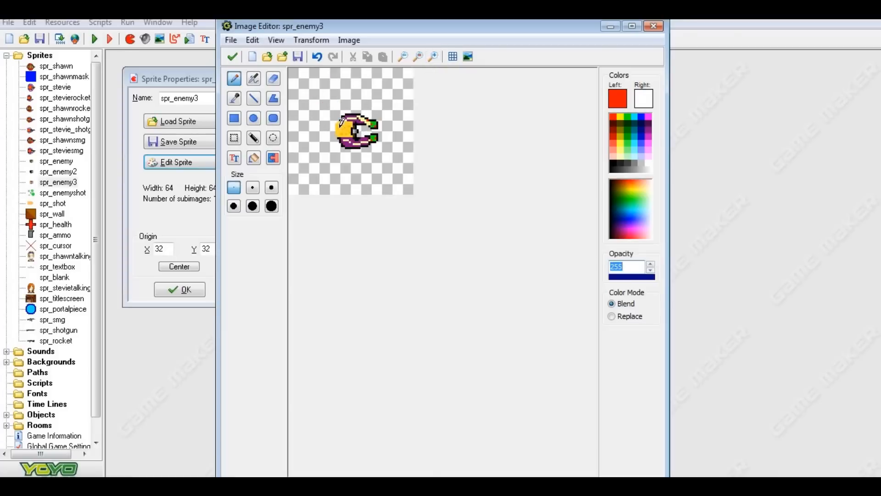
left_click(406, 56)
left_click(406, 56)
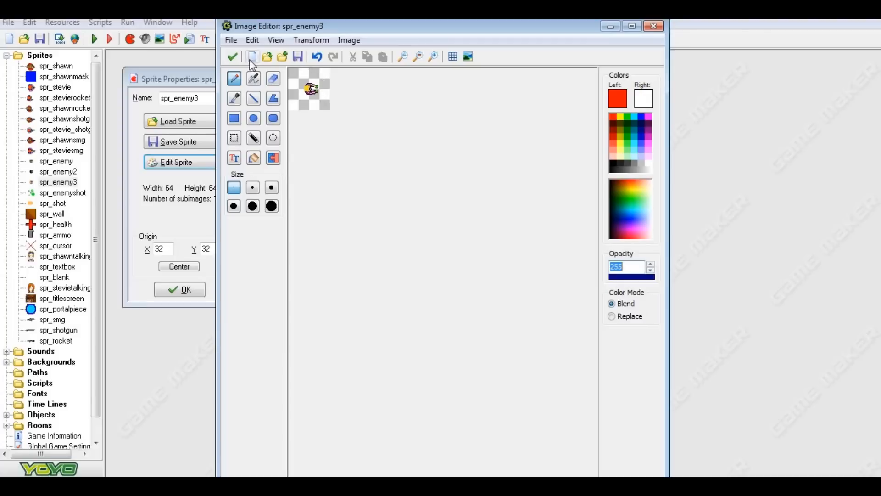
left_click(233, 56)
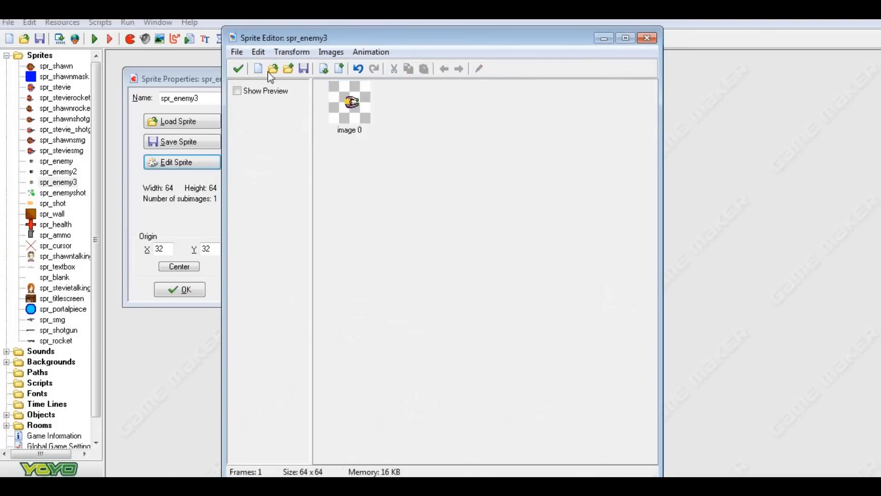
left_click(239, 70)
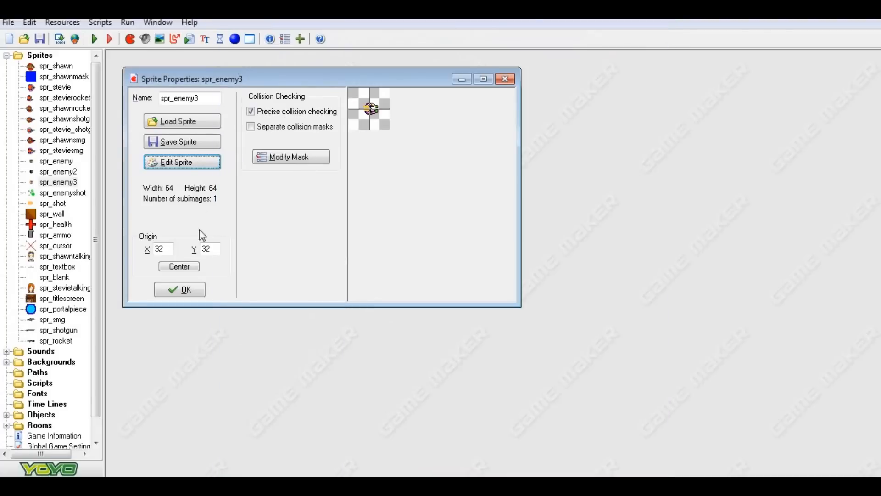
left_click(181, 289)
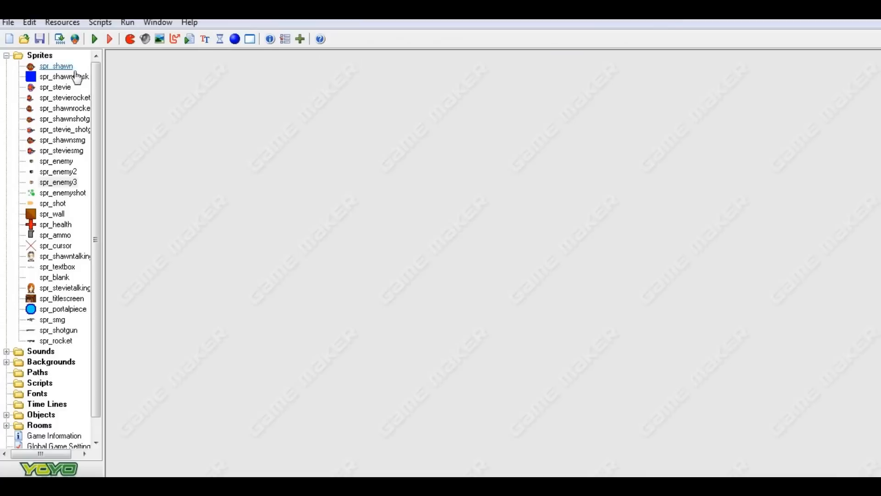
Examine the spr_shawn sprite's image up close in the image editor and close it without edits.
double_click(77, 73)
left_click(197, 182)
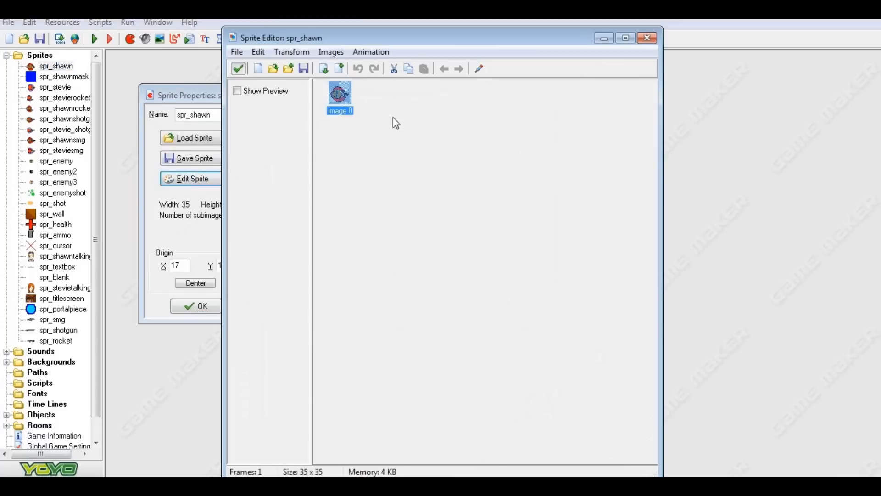
left_click(479, 68)
left_click(433, 57)
left_click(434, 57)
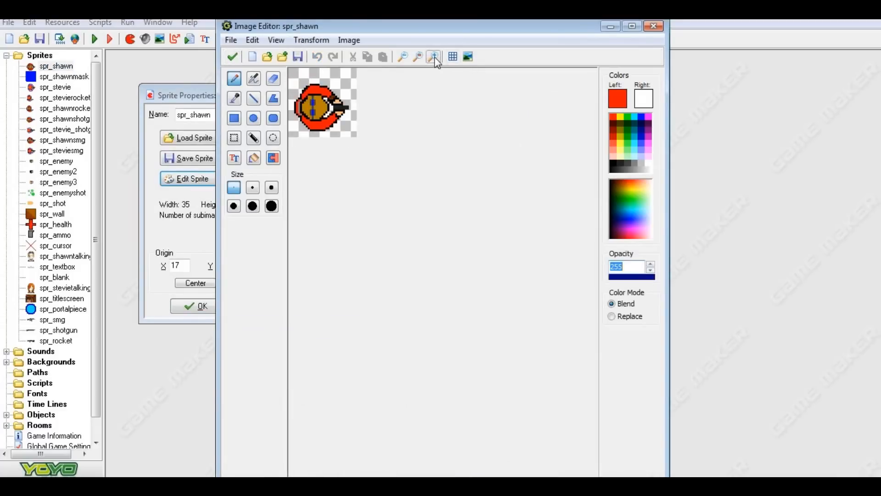
left_click(434, 56)
left_click(434, 57)
left_click(434, 57)
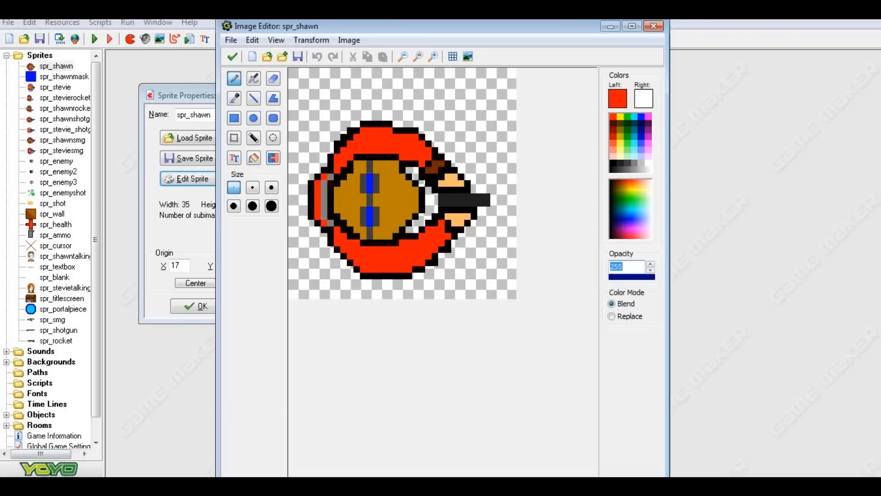
left_click(232, 56)
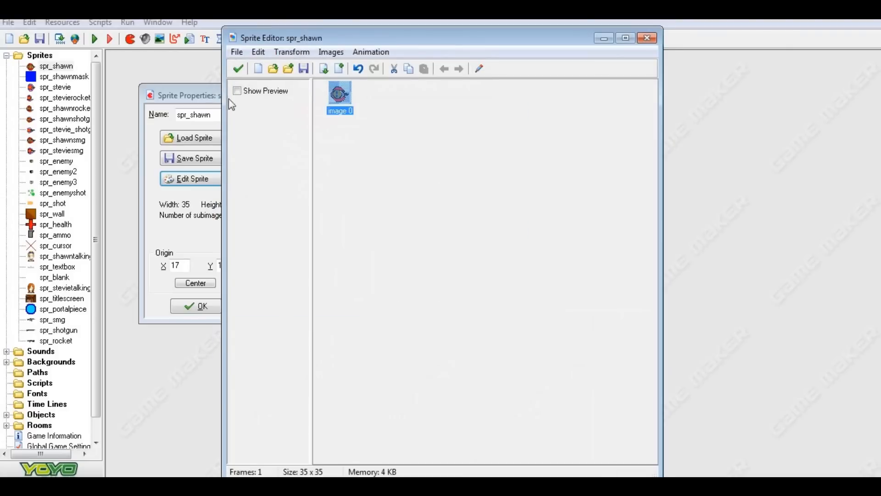
left_click(238, 69)
left_click(196, 306)
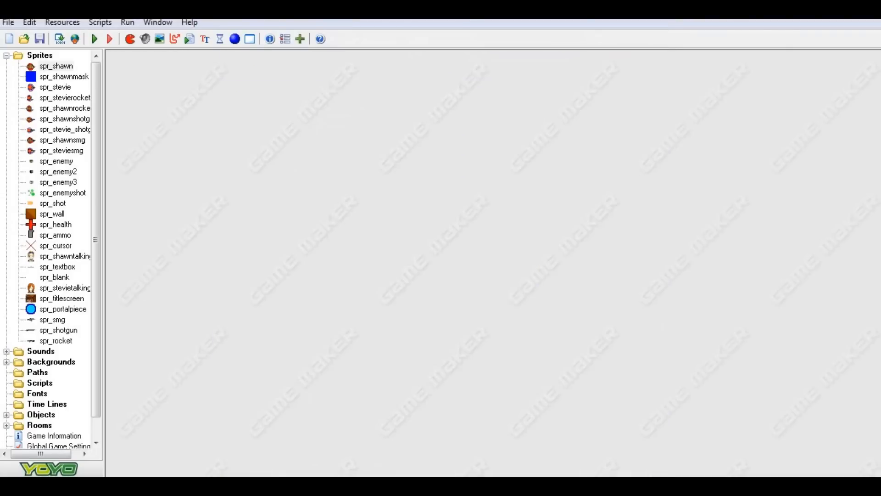
Collapse the Sprites folder and save the game project.
double_click(40, 55)
left_click(40, 38)
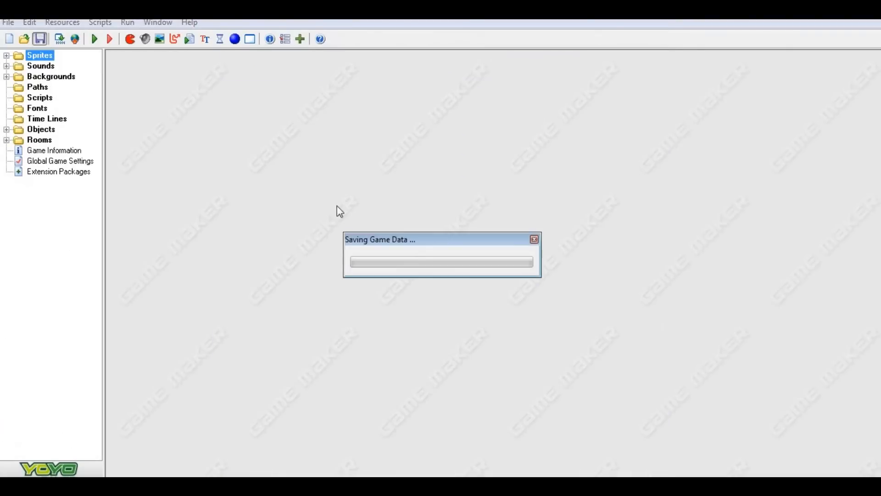